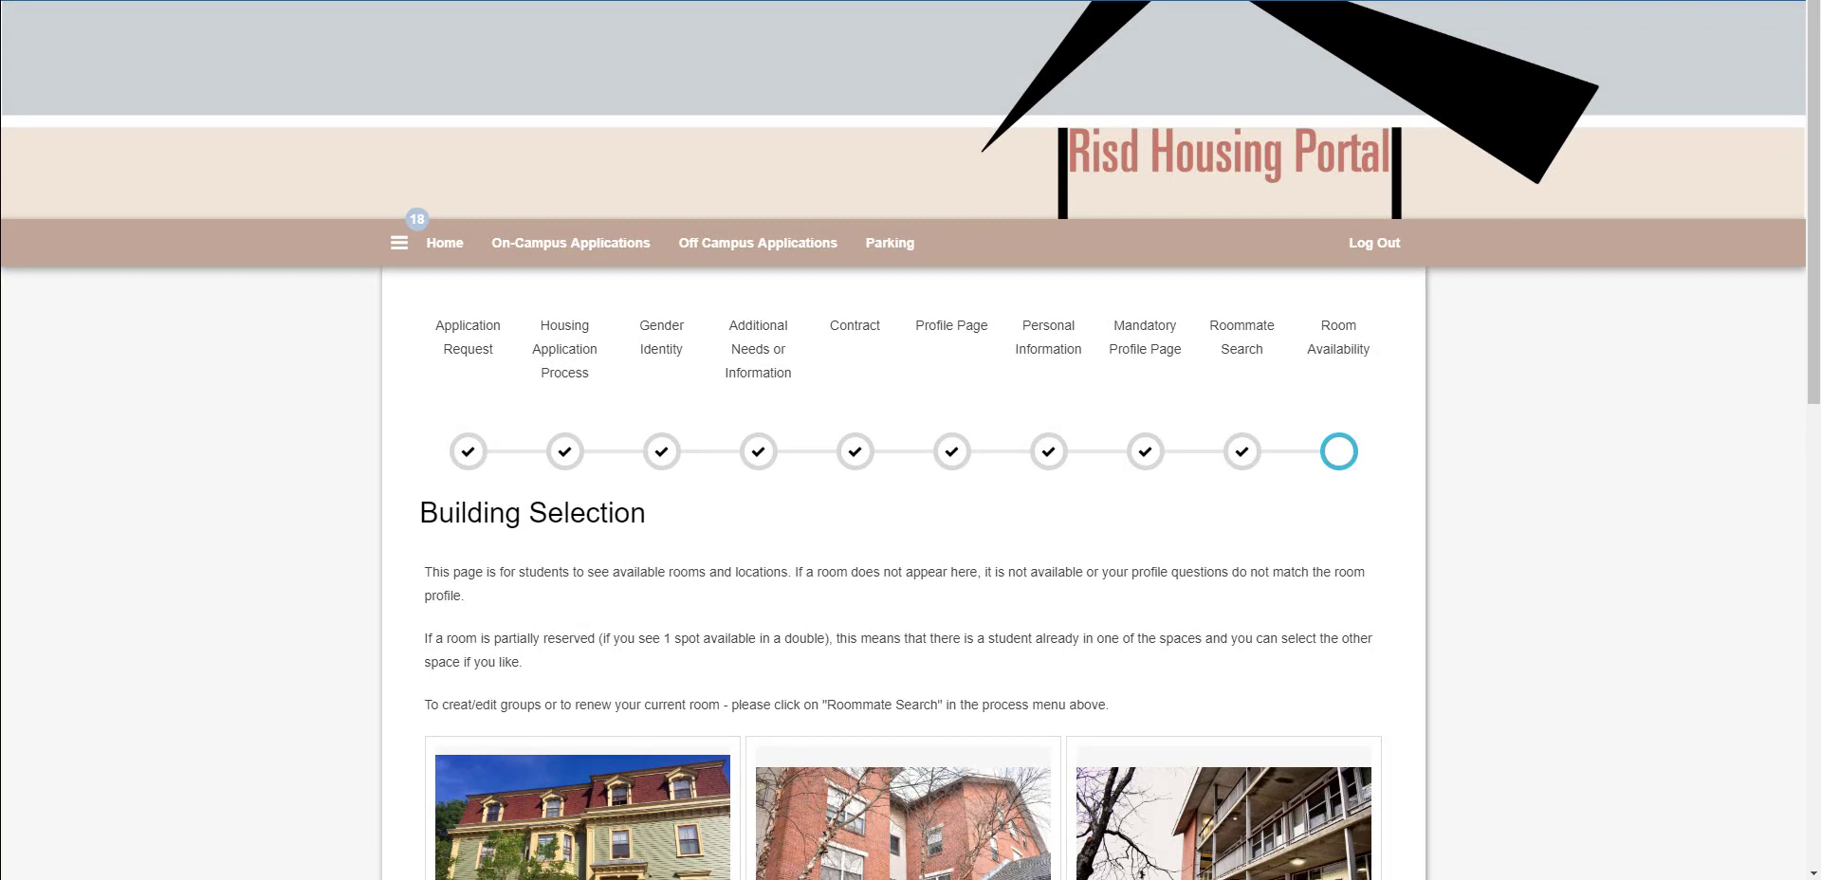
# Step: Scroll down through the residence hall cards, then back up slightly
pyautogui.scroll(-1, 911, 569)
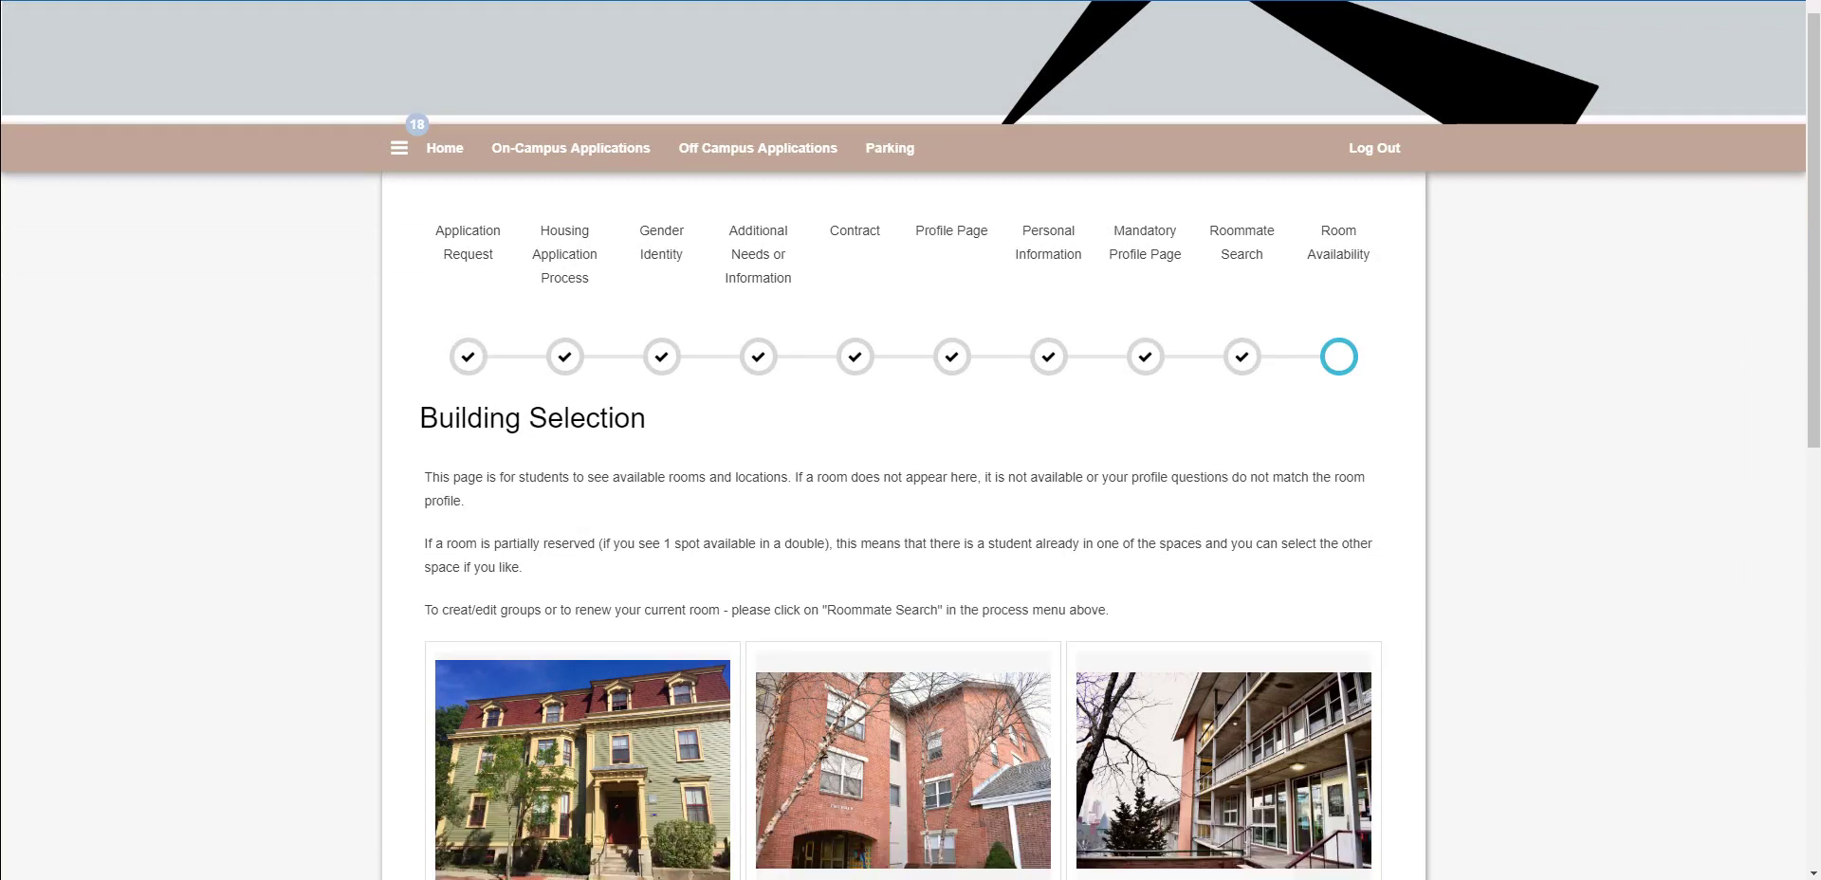
pyautogui.scroll(-2, 910, 569)
pyautogui.scroll(-1, 910, 569)
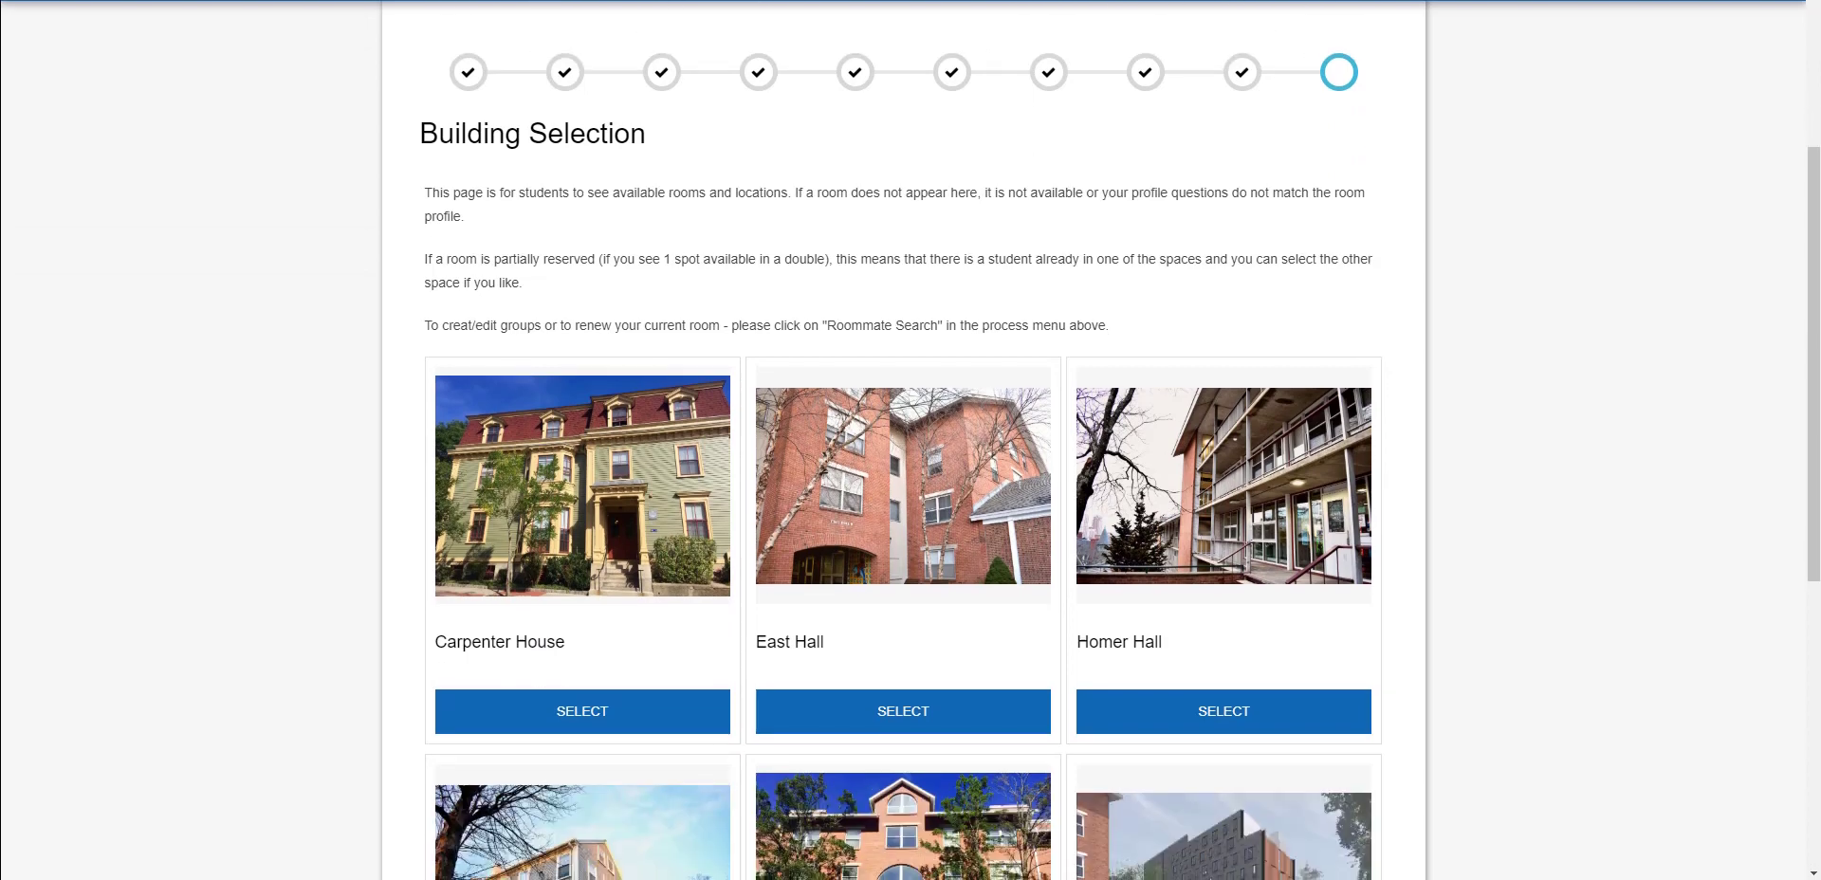
pyautogui.scroll(-1, 910, 569)
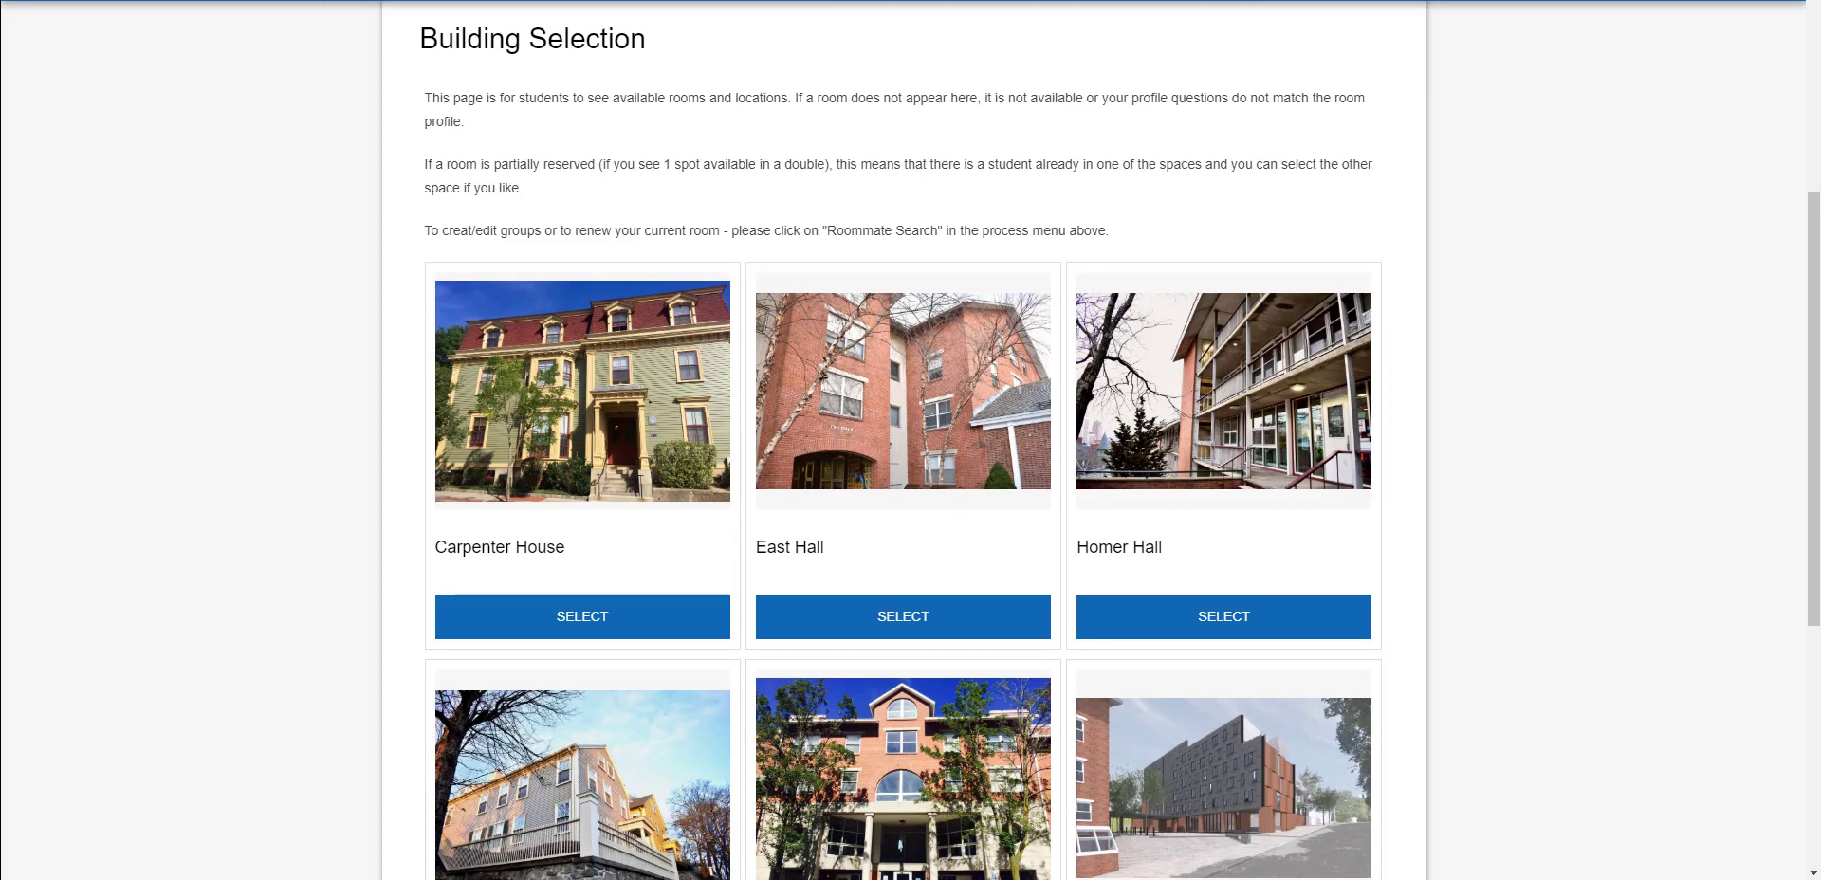
pyautogui.scroll(-1, 910, 569)
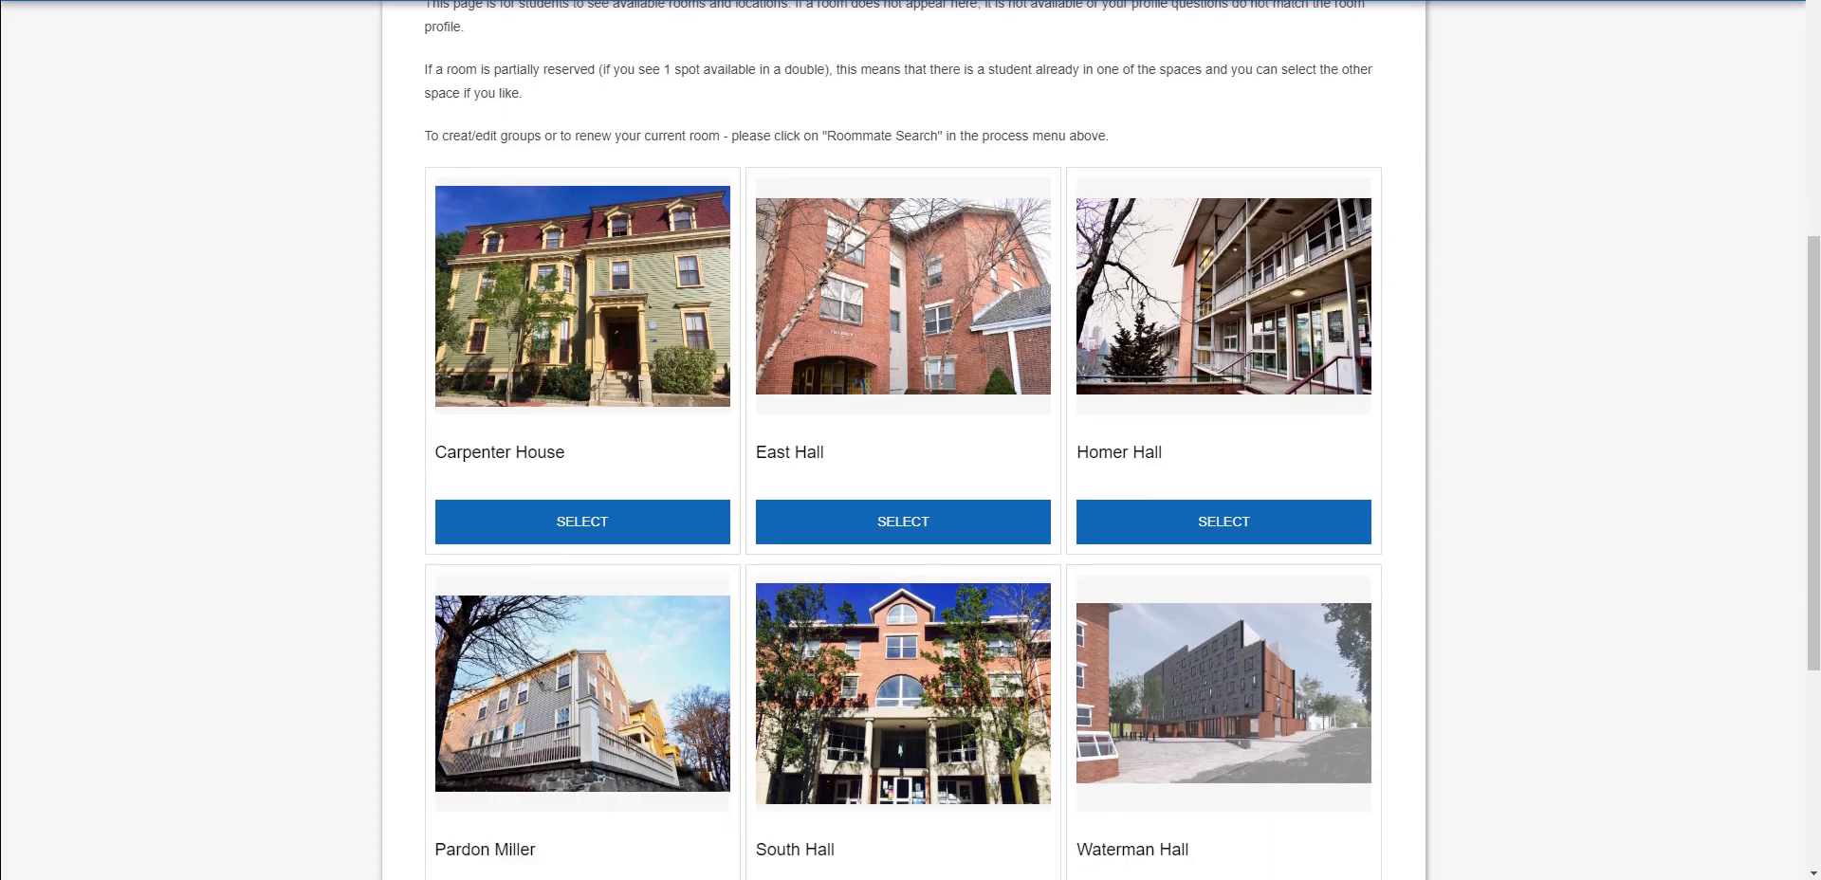
pyautogui.scroll(-1, 910, 569)
pyautogui.scroll(-1, 911, 455)
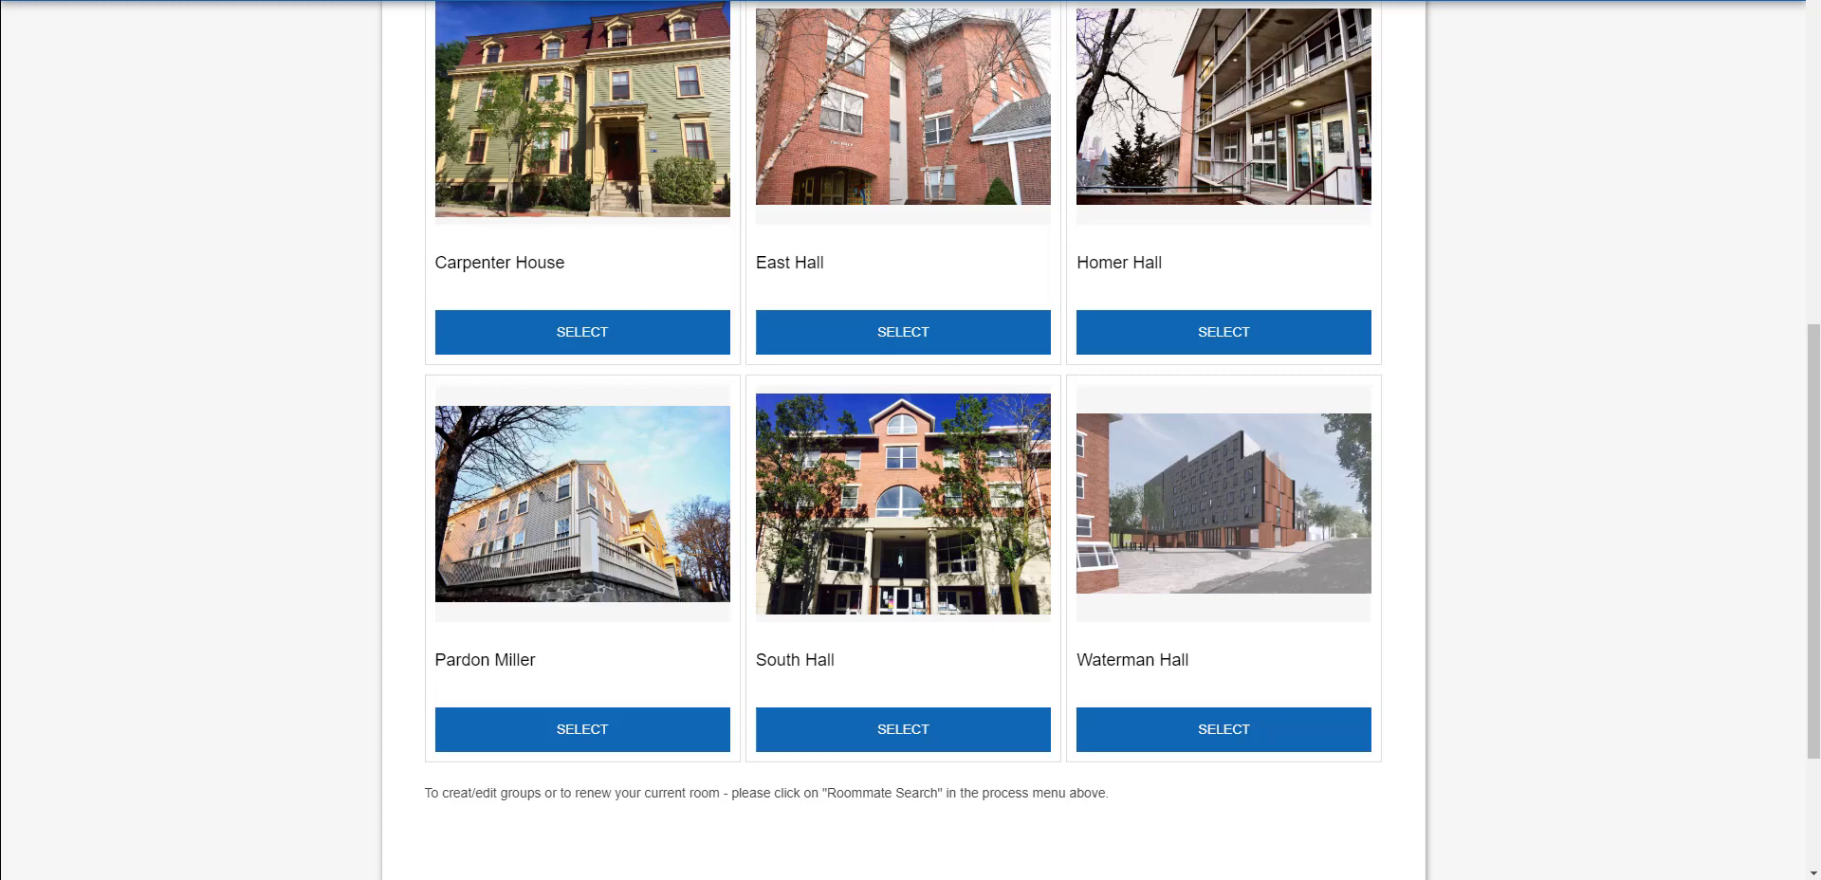
pyautogui.scroll(1, 910, 455)
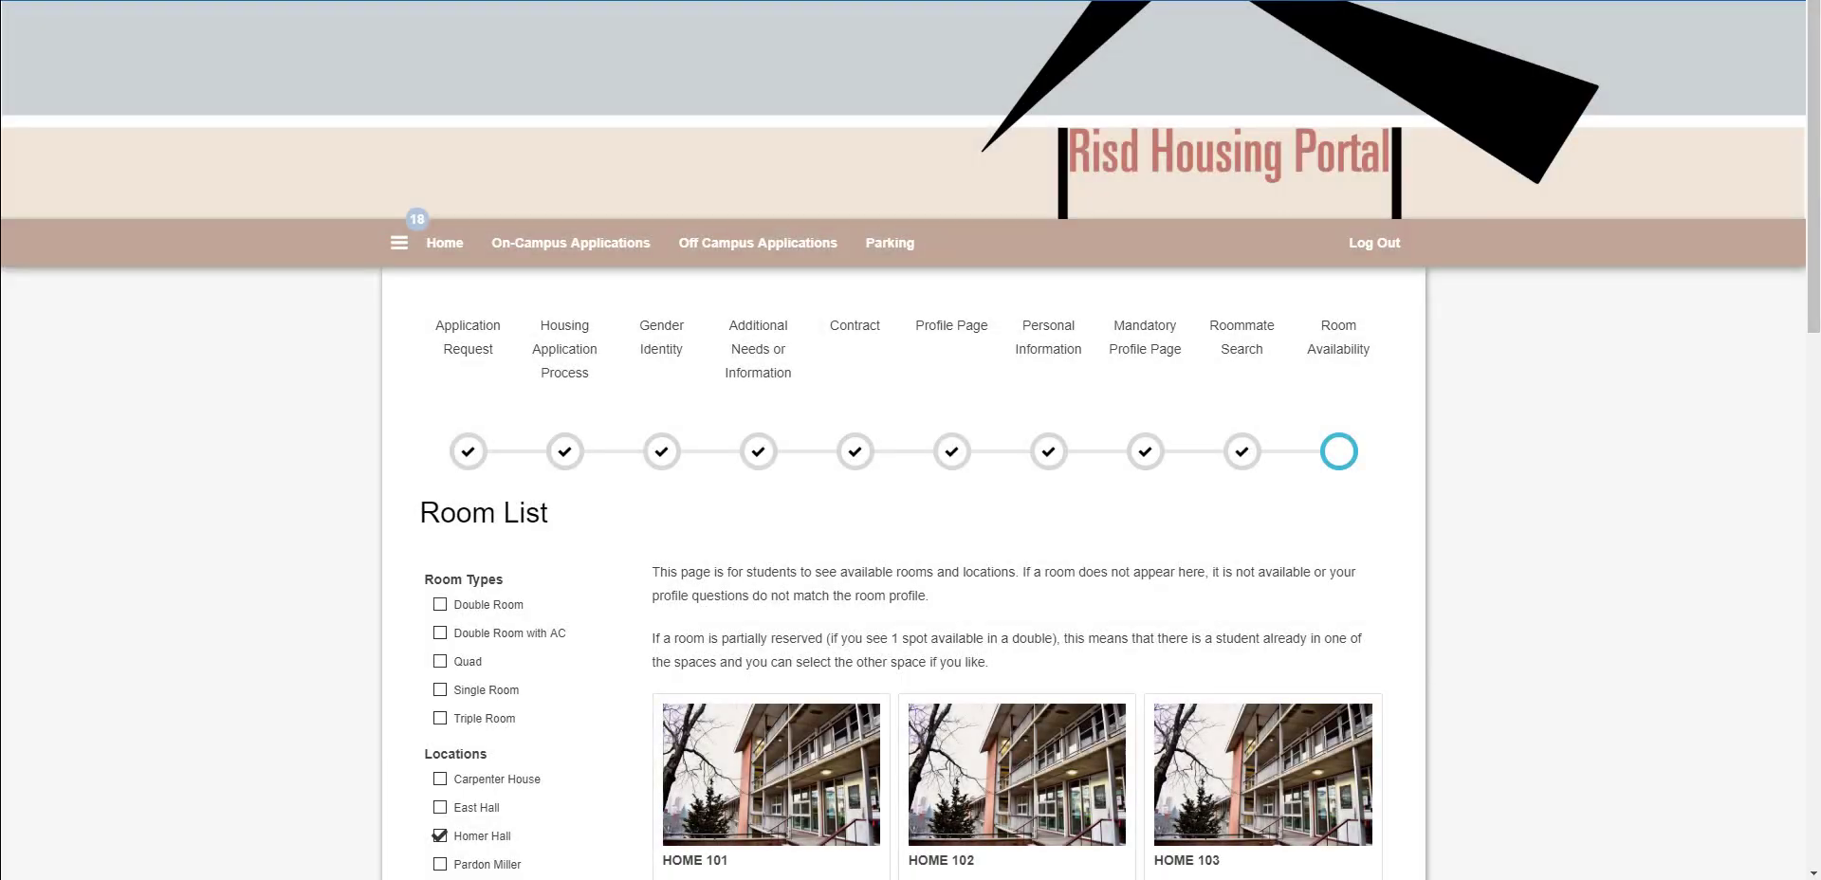
# Step: Add East Hall and Waterman Hall to the Locations filter and restrict Room Types to Double Room
pyautogui.scroll(-1, 910, 518)
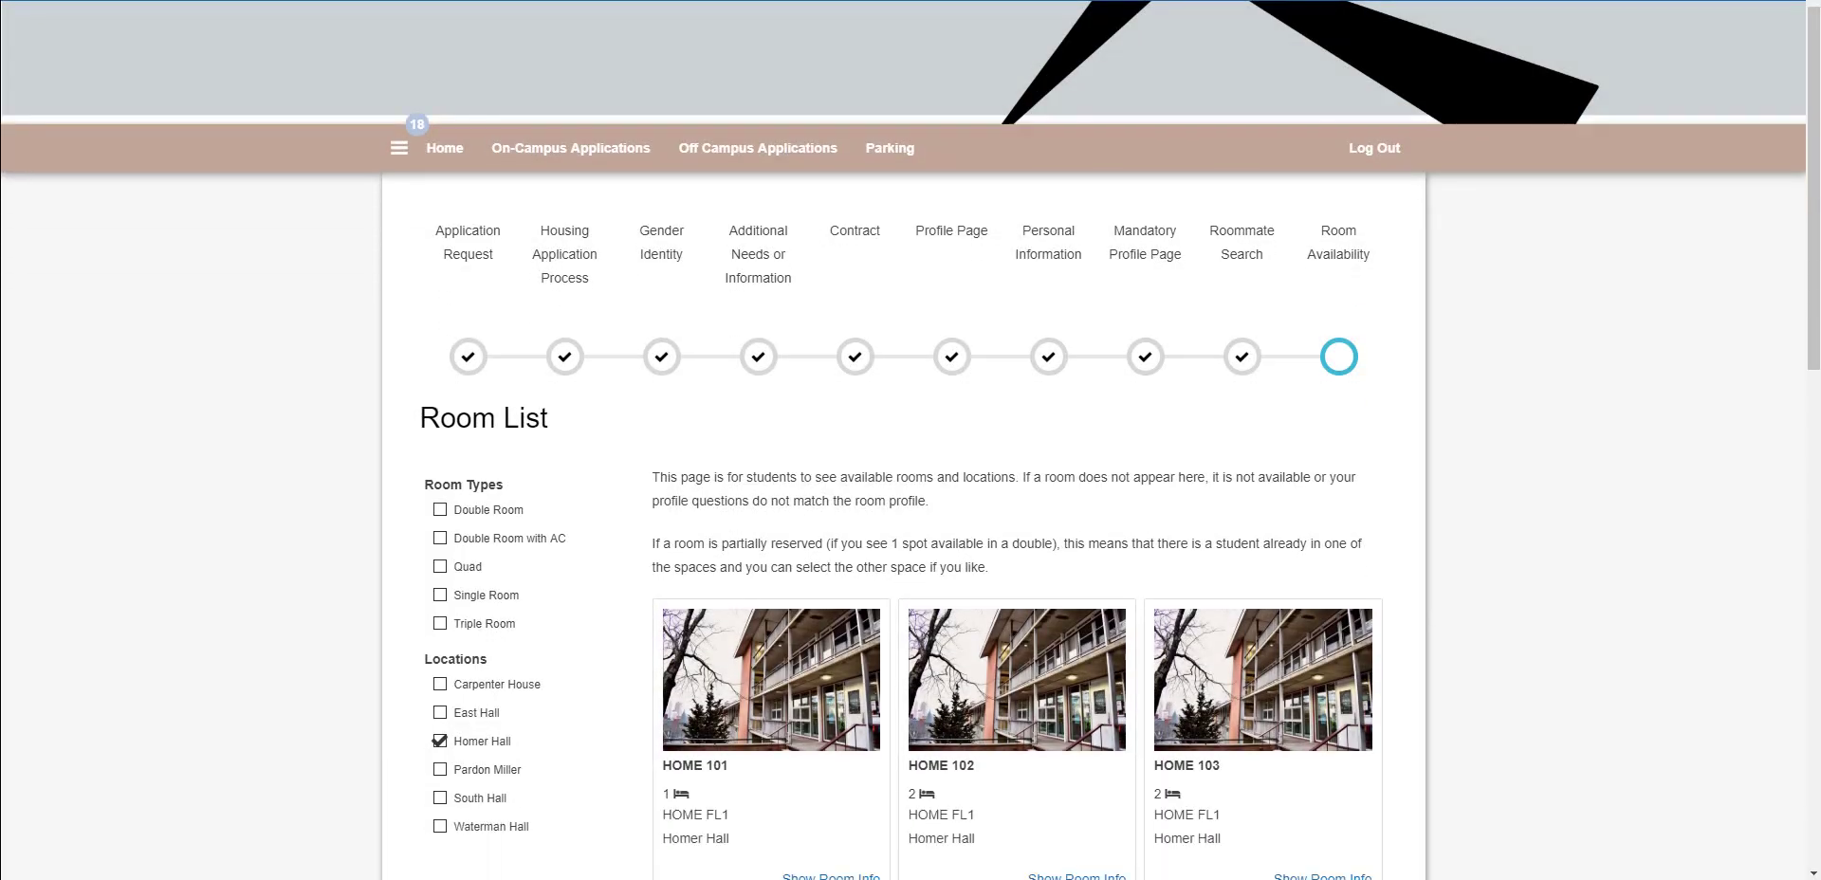
pyautogui.scroll(-1, 910, 517)
pyautogui.scroll(-1, 911, 518)
pyautogui.scroll(-2, 910, 518)
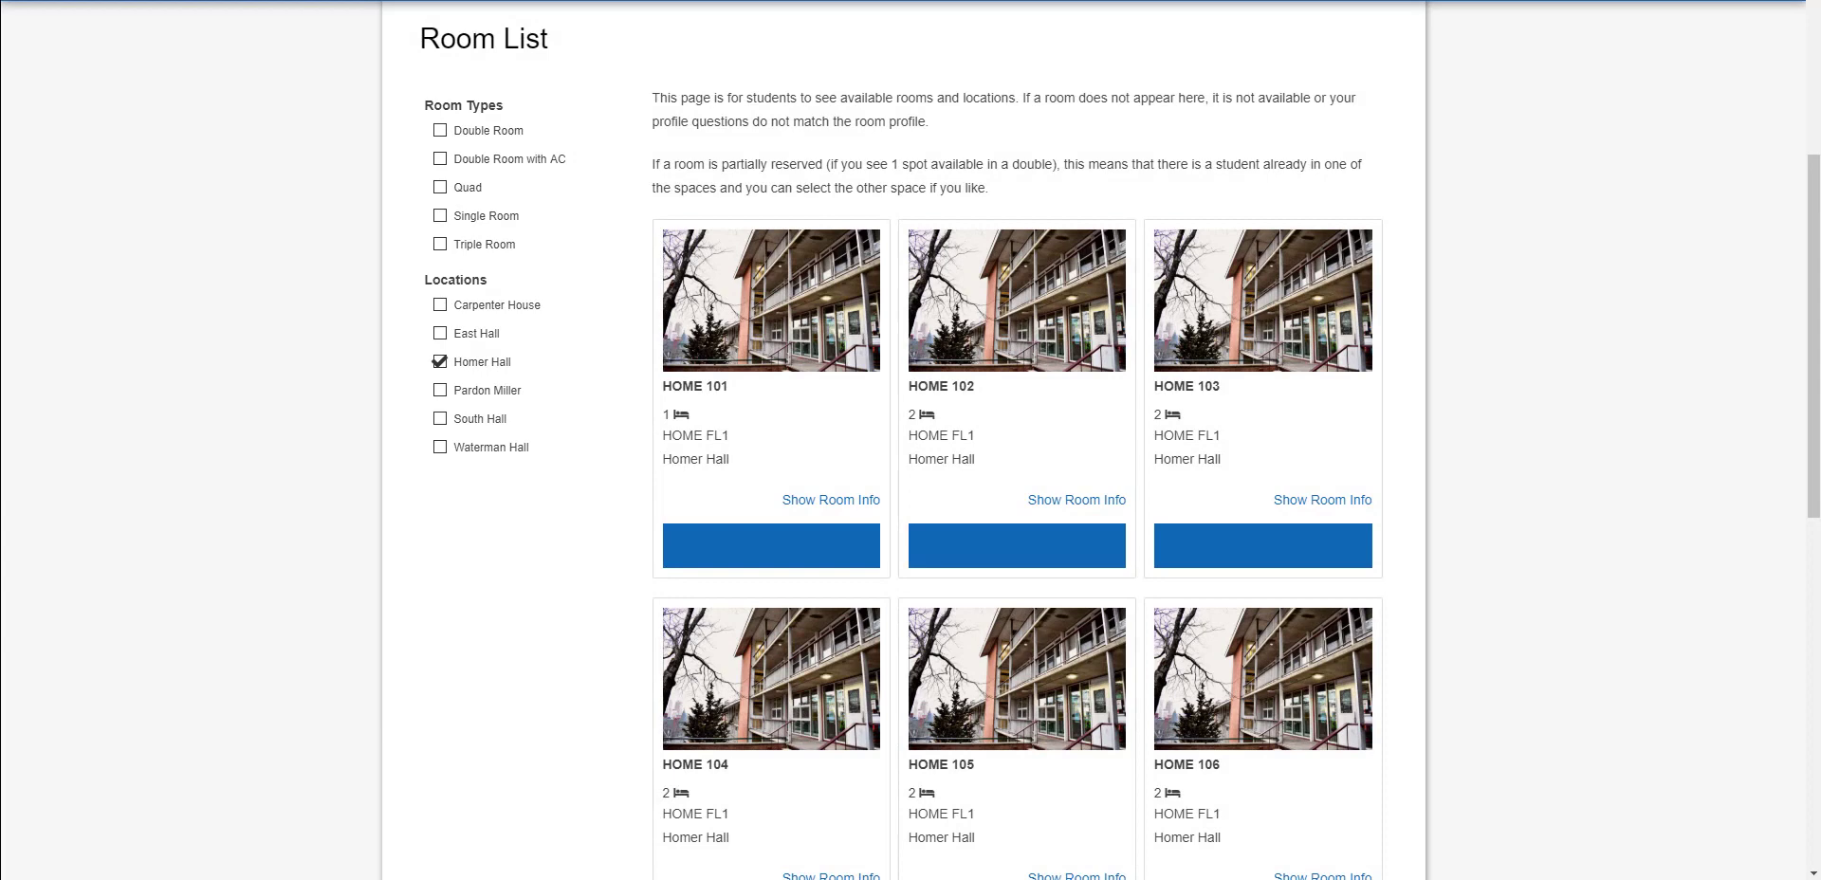
pyautogui.click(440, 333)
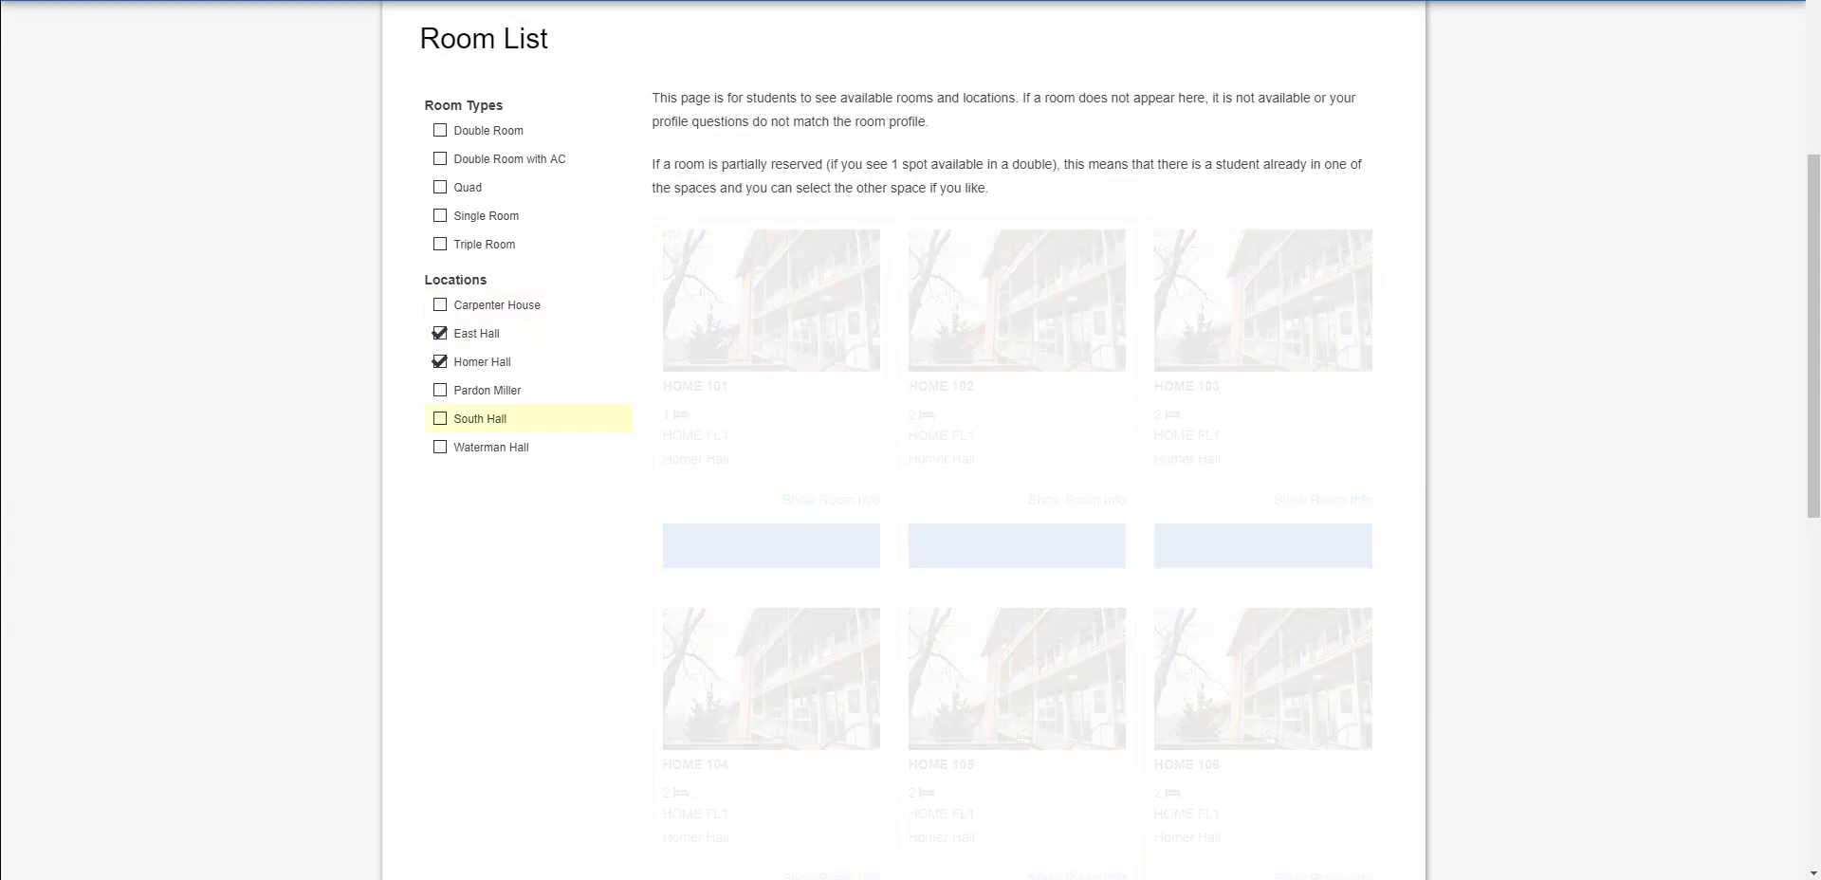
pyautogui.click(440, 447)
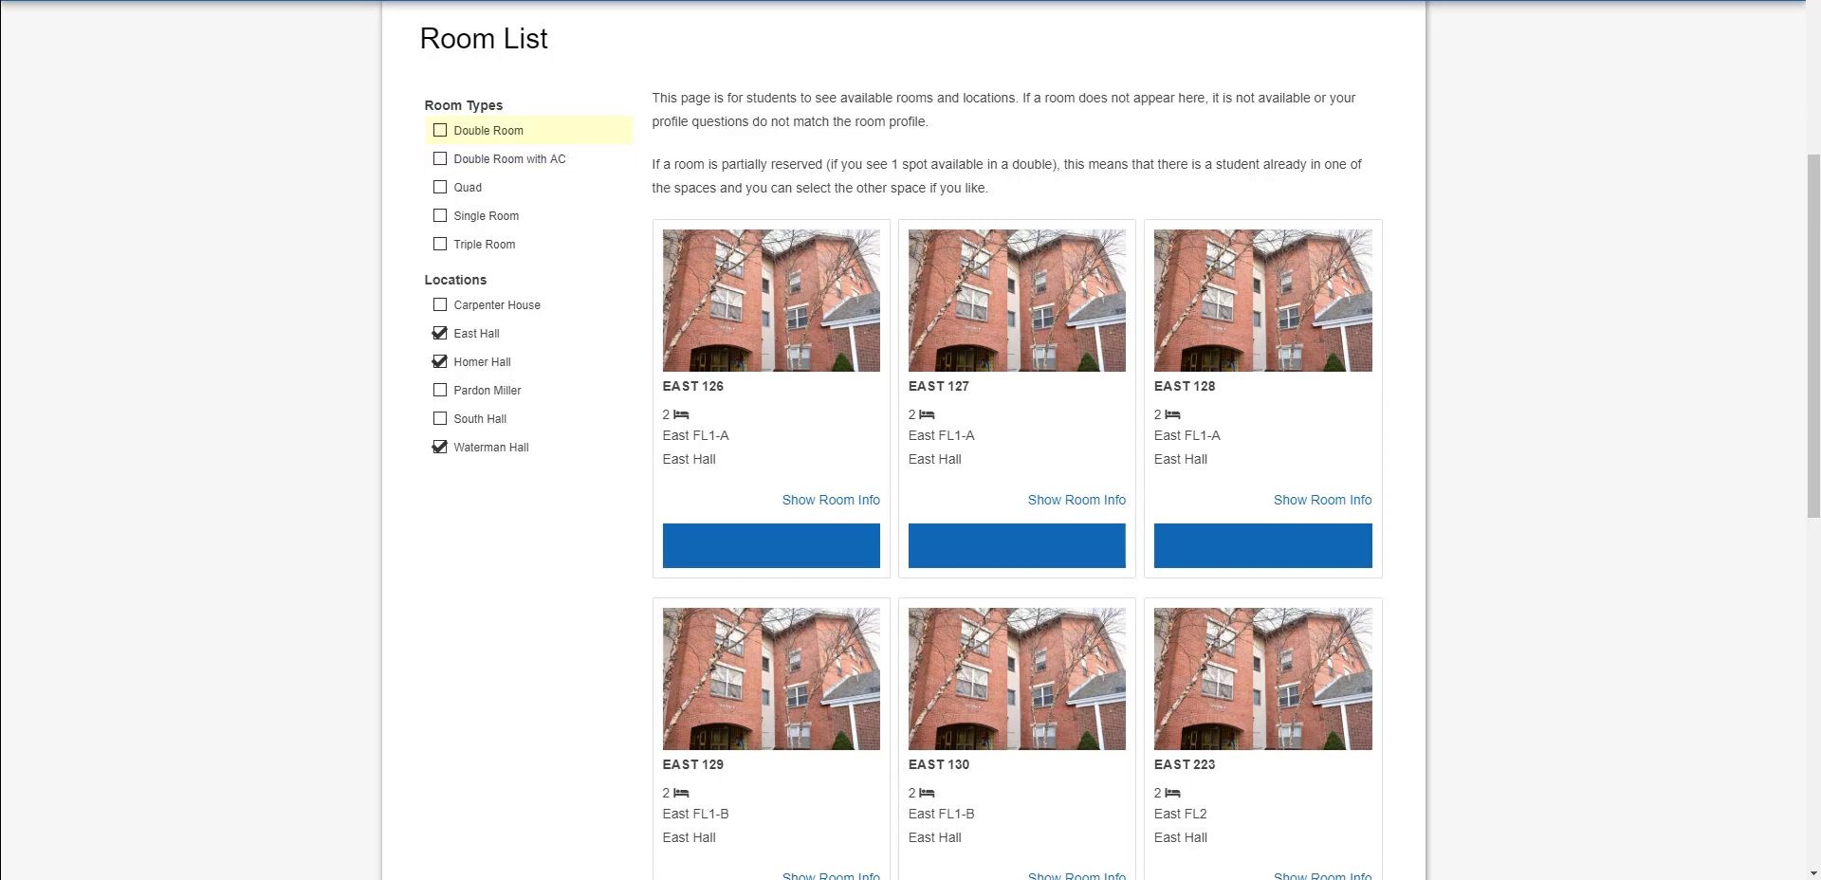
pyautogui.click(439, 130)
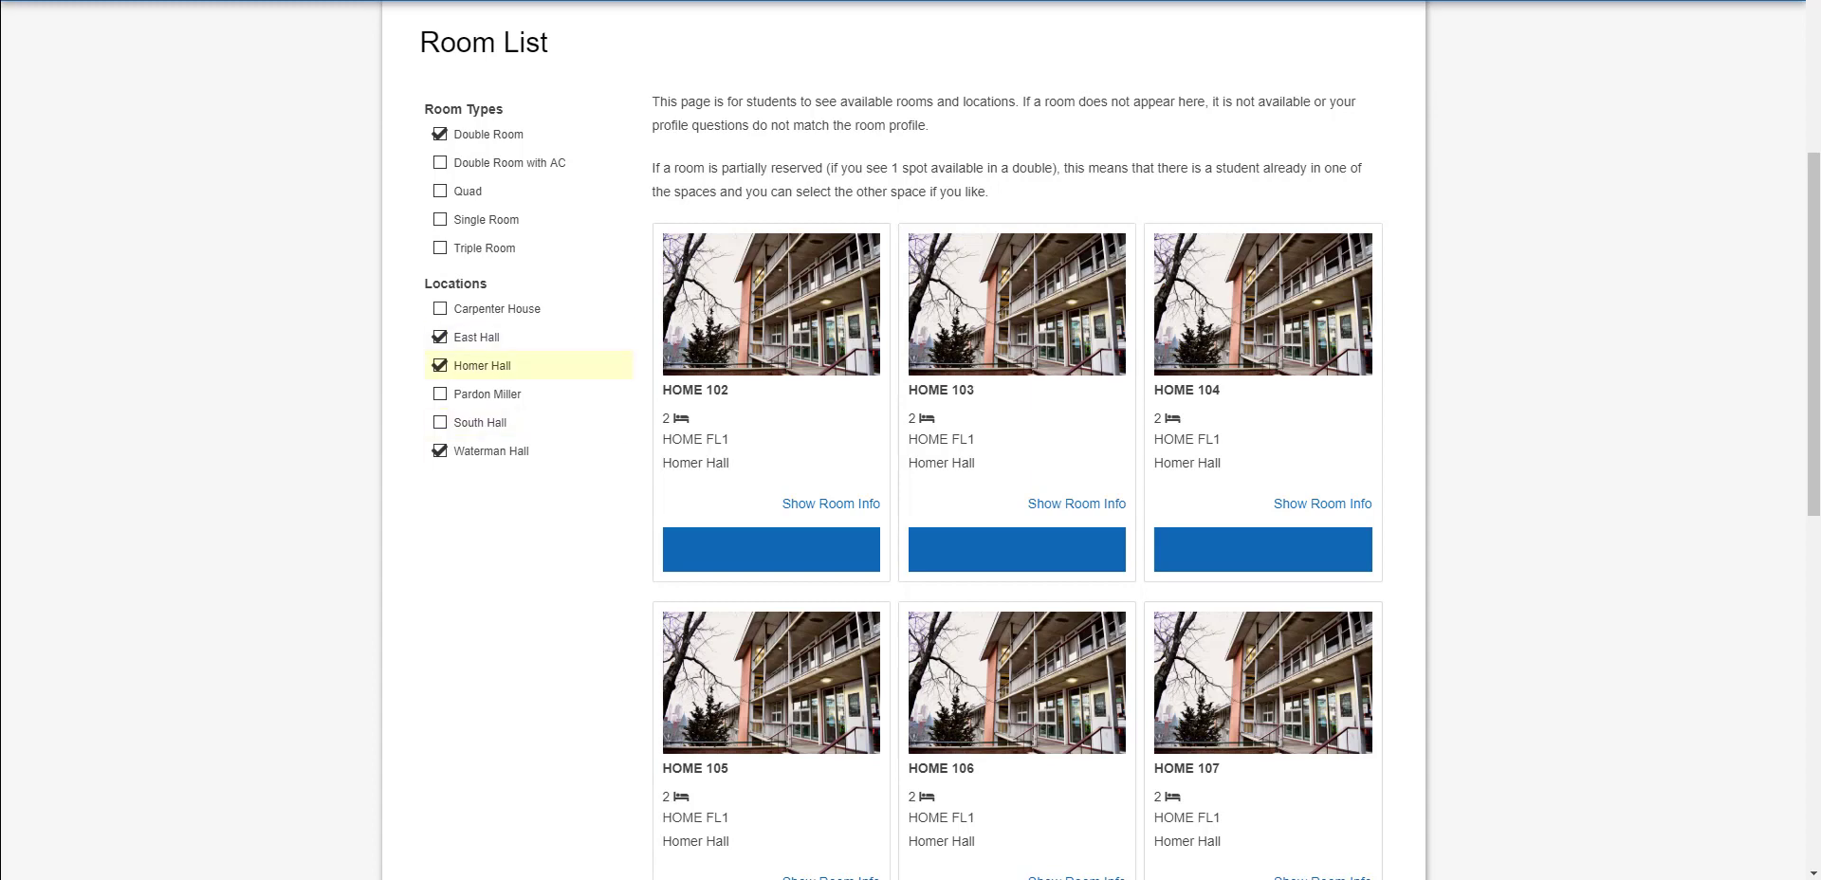
pyautogui.click(440, 365)
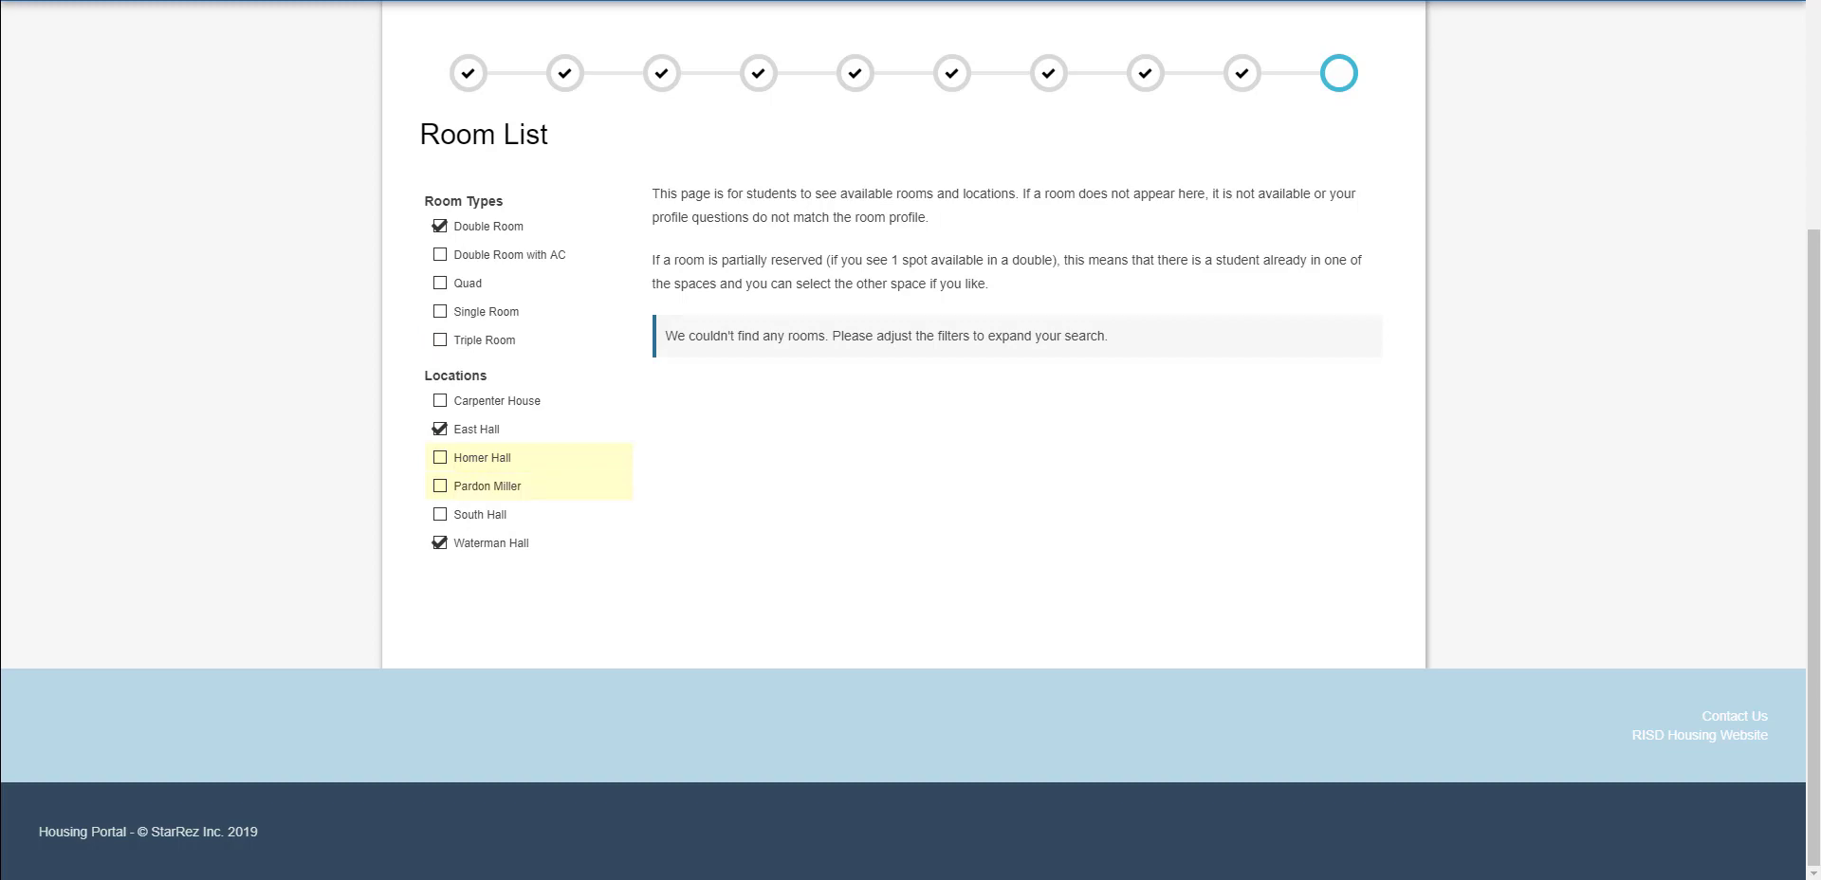
pyautogui.click(439, 458)
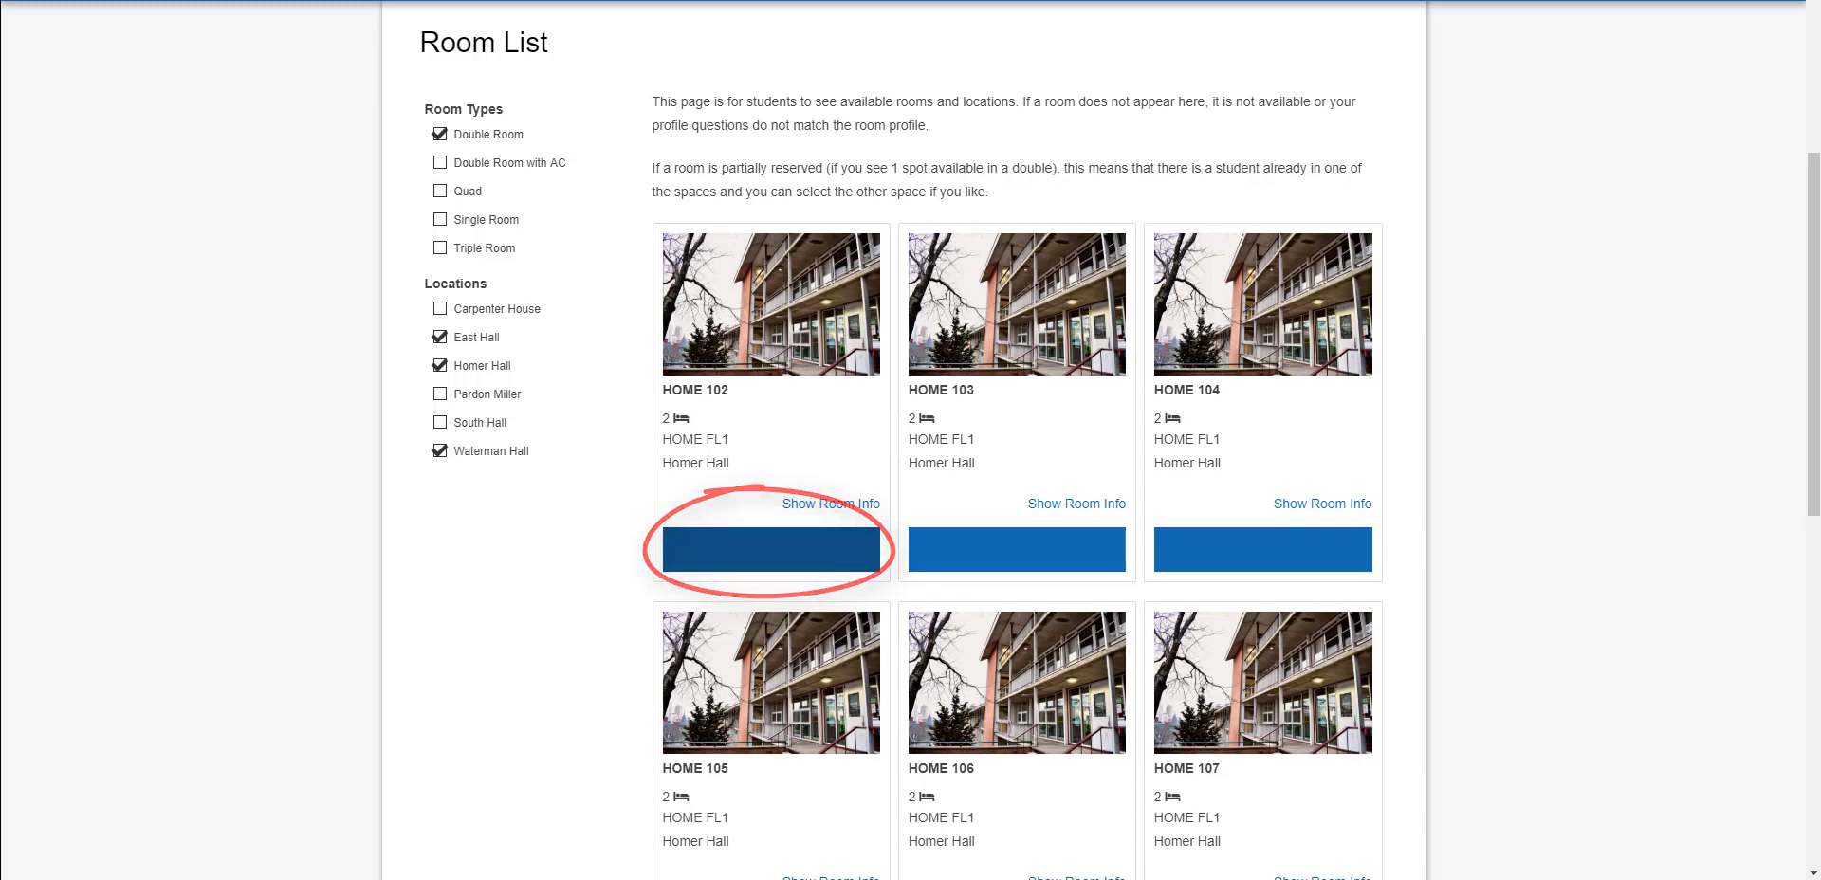
# Step: Attempt to select room HOME 102, which returns an unable-to-process error banner
pyautogui.click(771, 545)
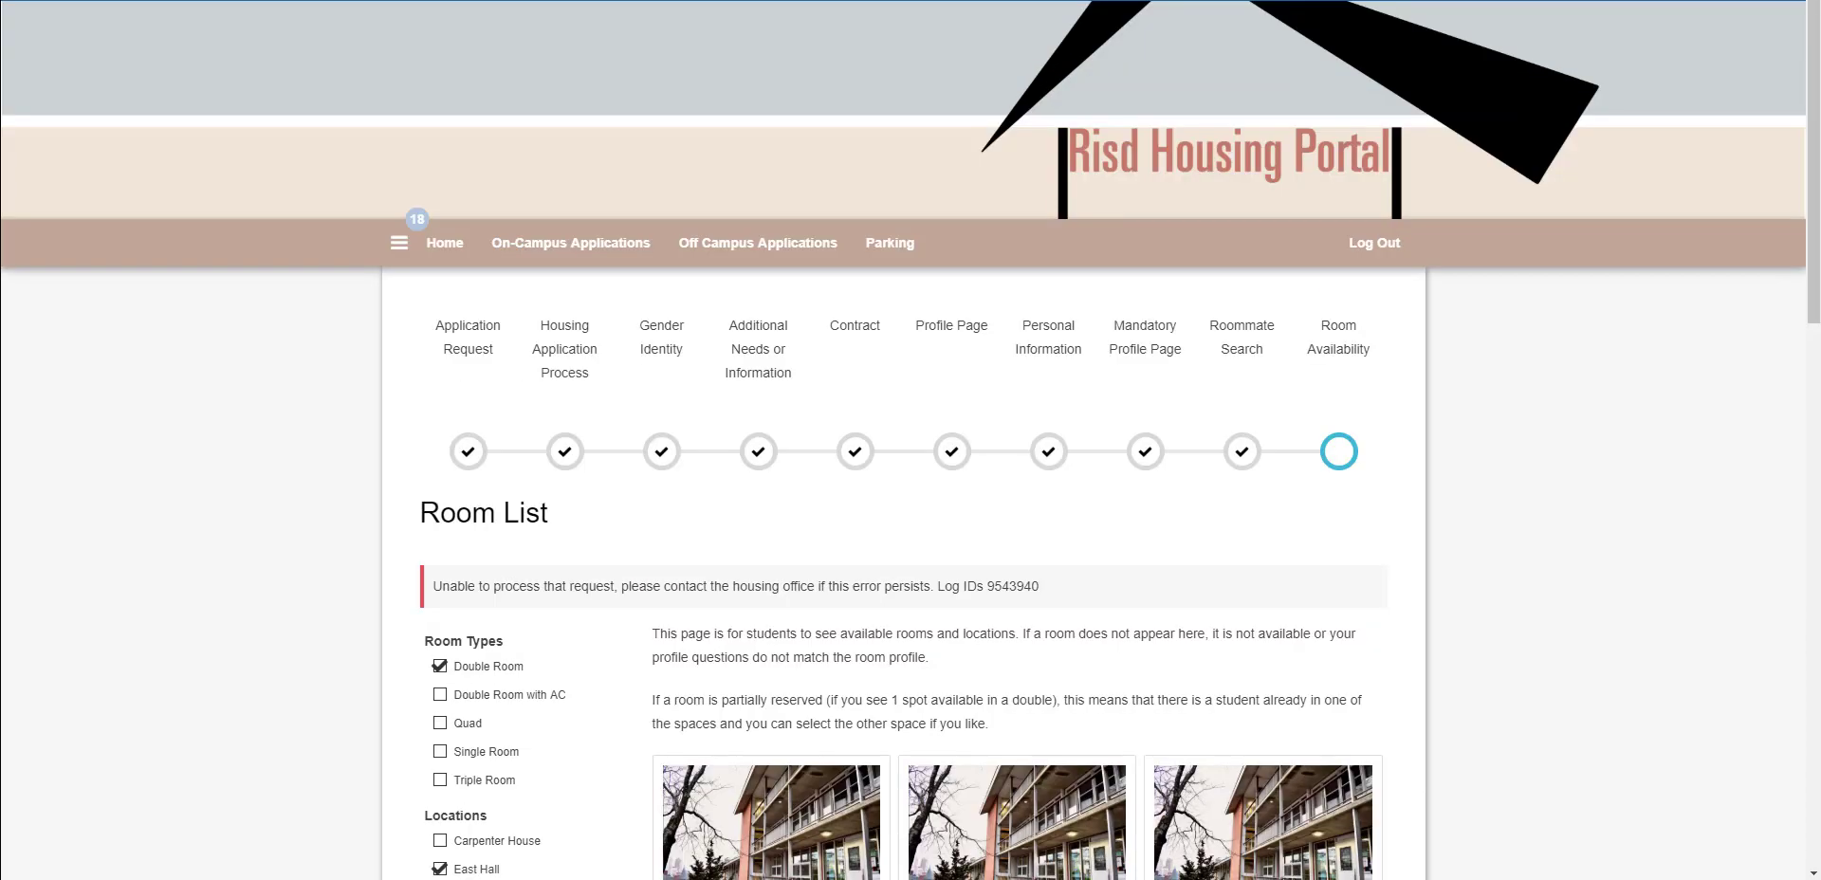